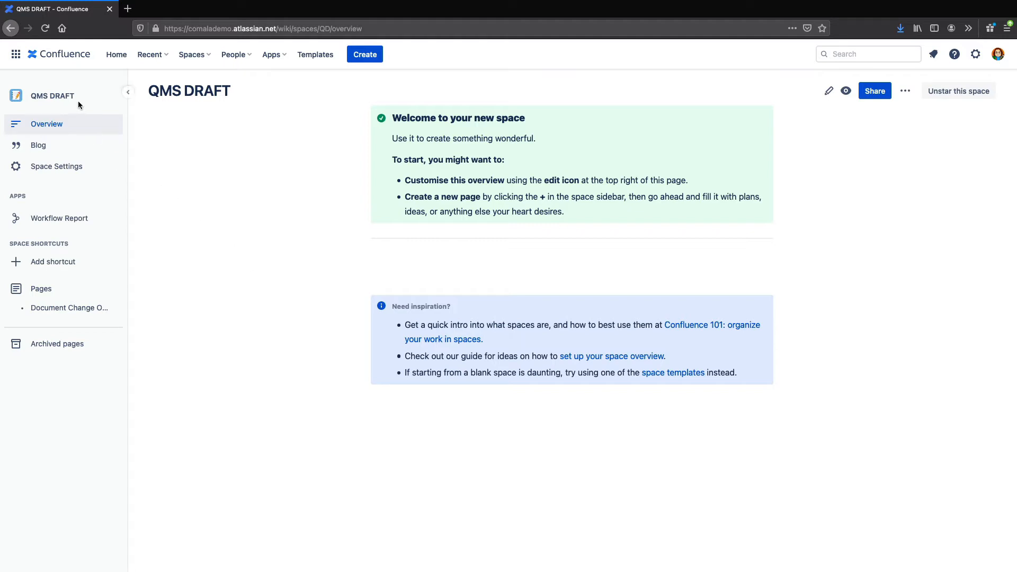
Open the QMS PUBLISHED space and review its permissions in the space settings.
{"action": "left_click", "coordinate": [195, 55]}
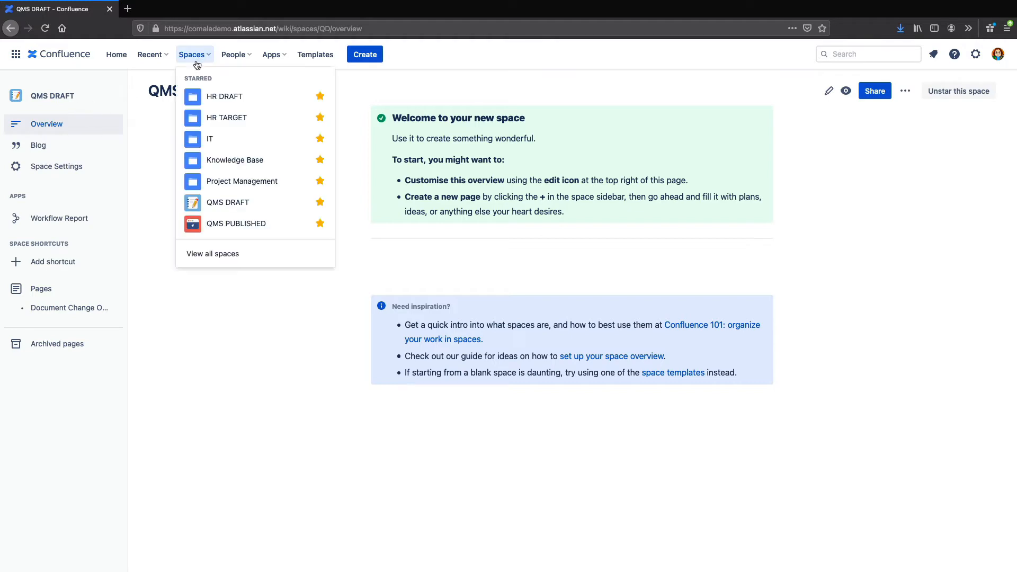
{"action": "left_click", "coordinate": [212, 228]}
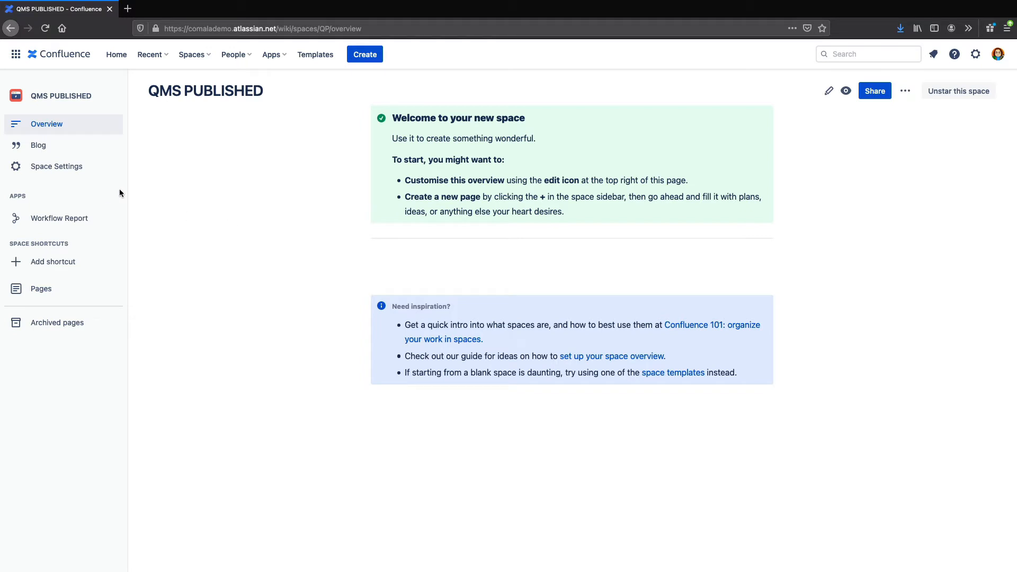
{"action": "left_click", "coordinate": [90, 172]}
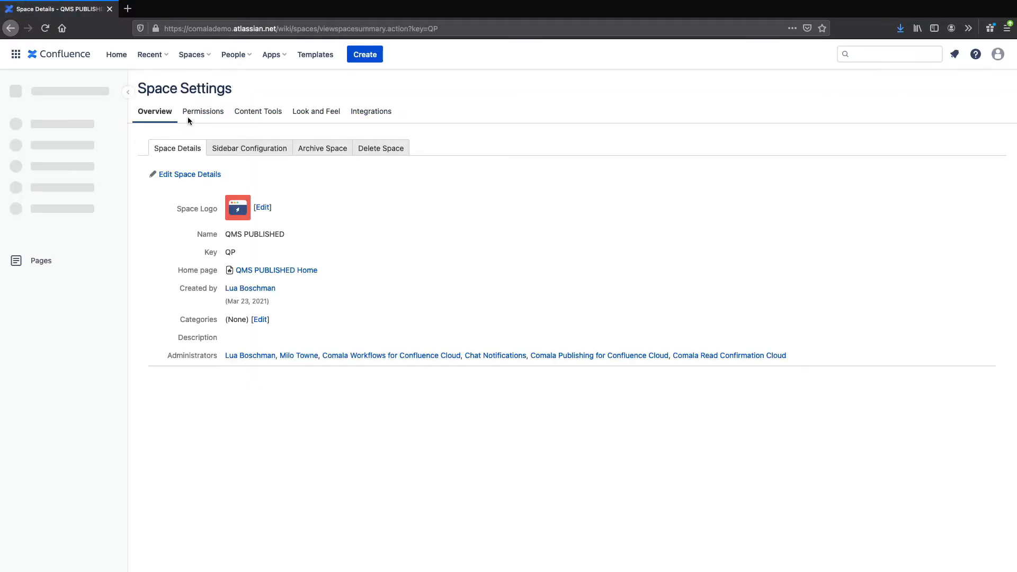
{"action": "left_click", "coordinate": [198, 115]}
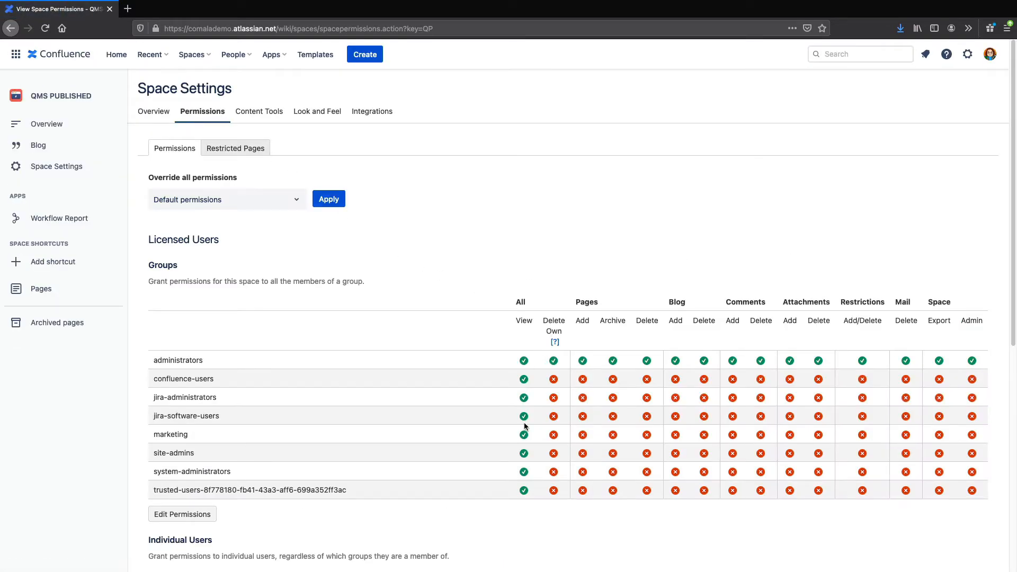
{"action": "scroll", "coordinate": [521, 499], "scroll_direction": "down", "scroll_amount": 3}
{"action": "scroll", "coordinate": [521, 503], "scroll_direction": "down", "scroll_amount": 2}
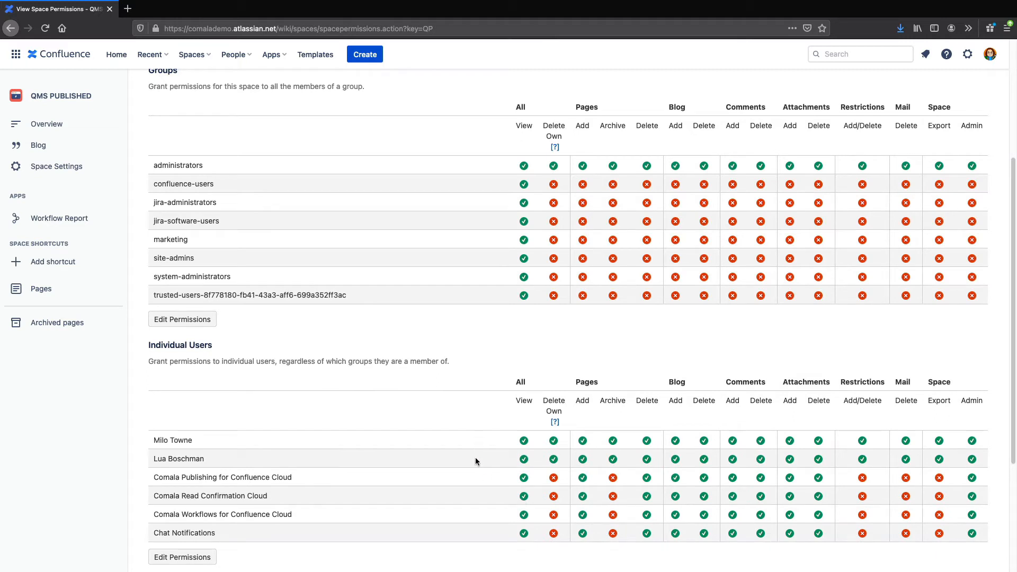
Switch to the QMS DRAFT space and review its group and individual user permissions.
{"action": "left_click", "coordinate": [192, 55]}
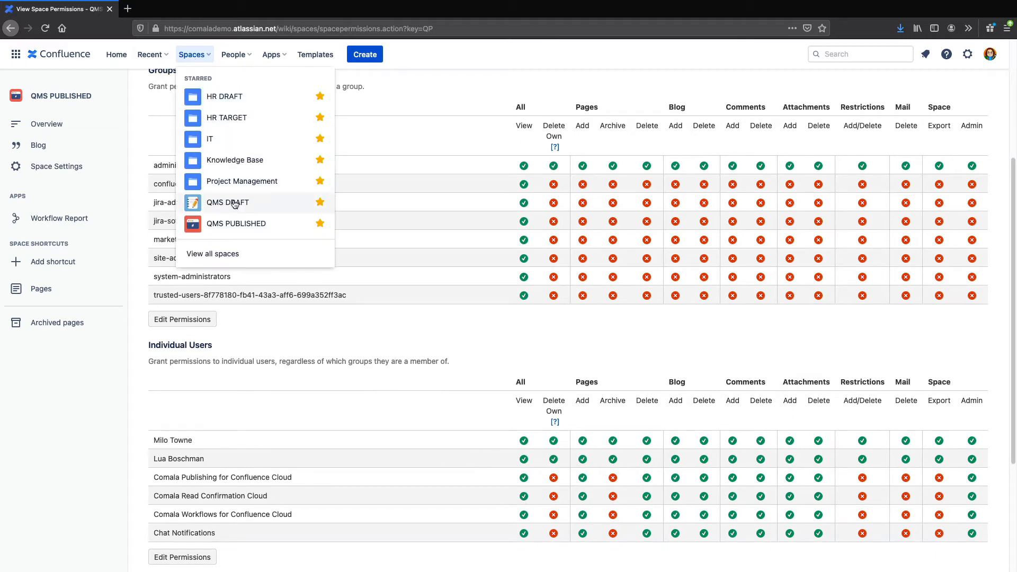
{"action": "left_click", "coordinate": [233, 200]}
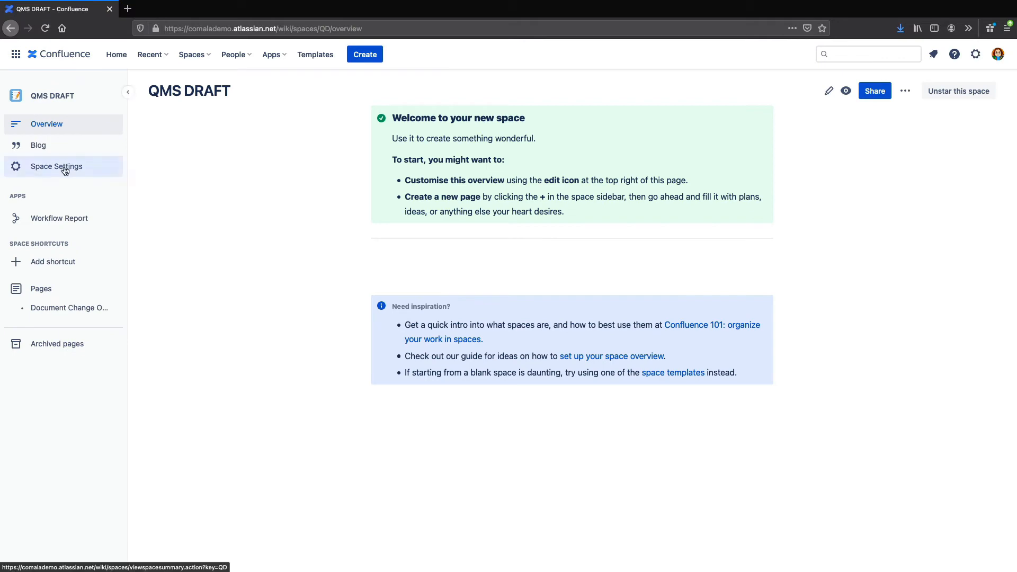
{"action": "left_click", "coordinate": [65, 168]}
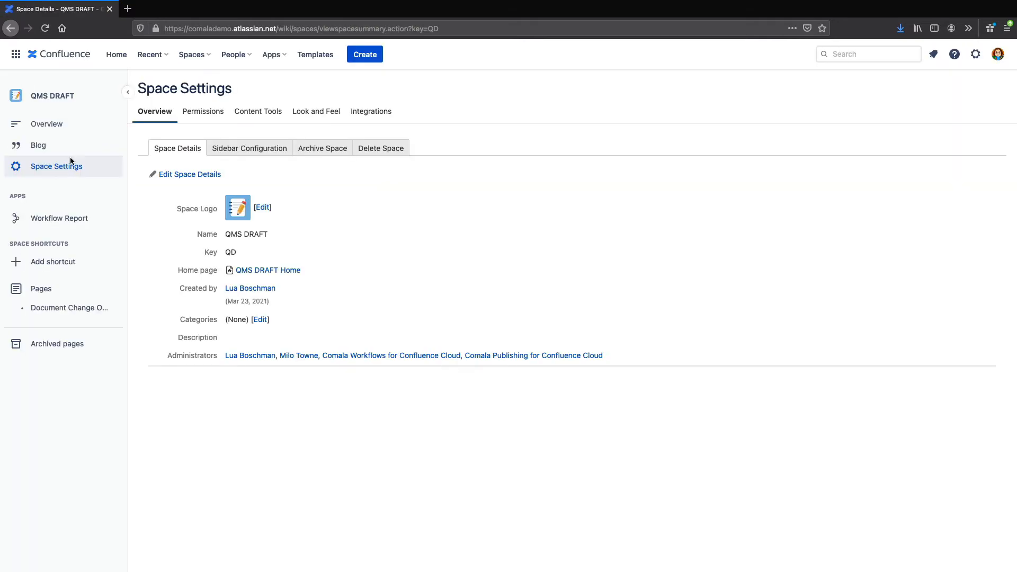
{"action": "left_click", "coordinate": [198, 117]}
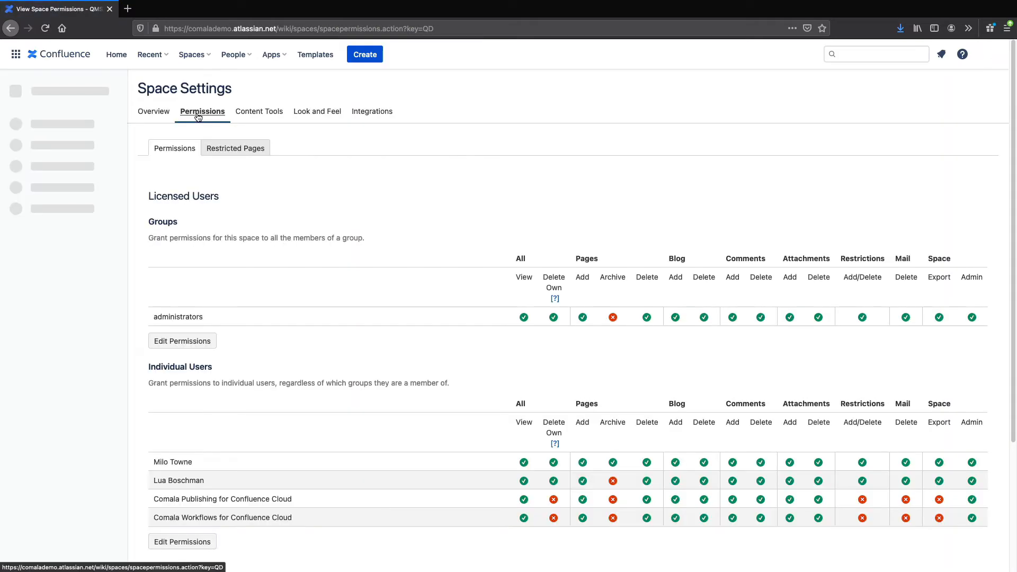
{"action": "scroll", "coordinate": [358, 294], "scroll_direction": "down", "scroll_amount": 3}
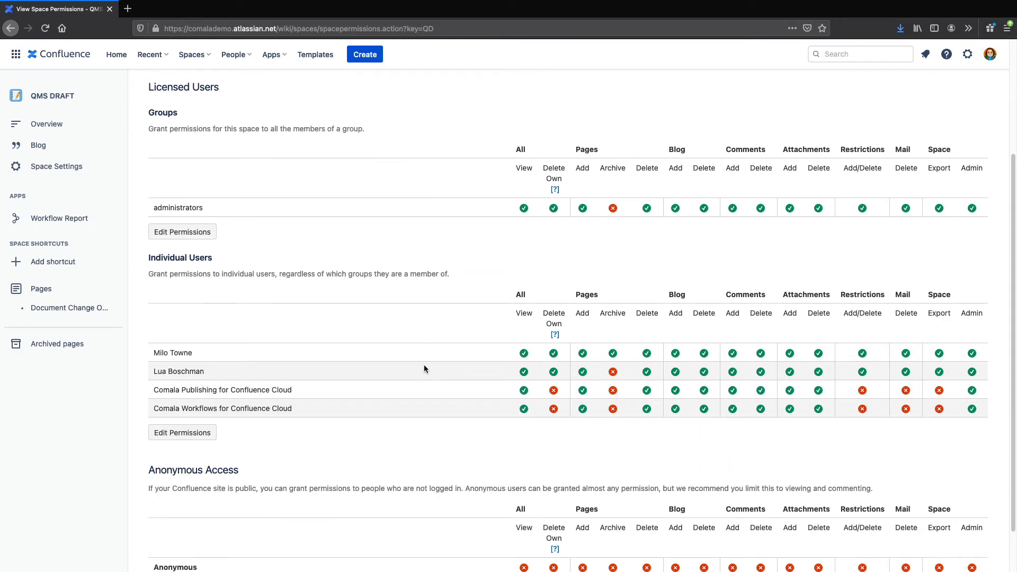
{"action": "scroll", "coordinate": [412, 364], "scroll_direction": "up", "scroll_amount": 3}
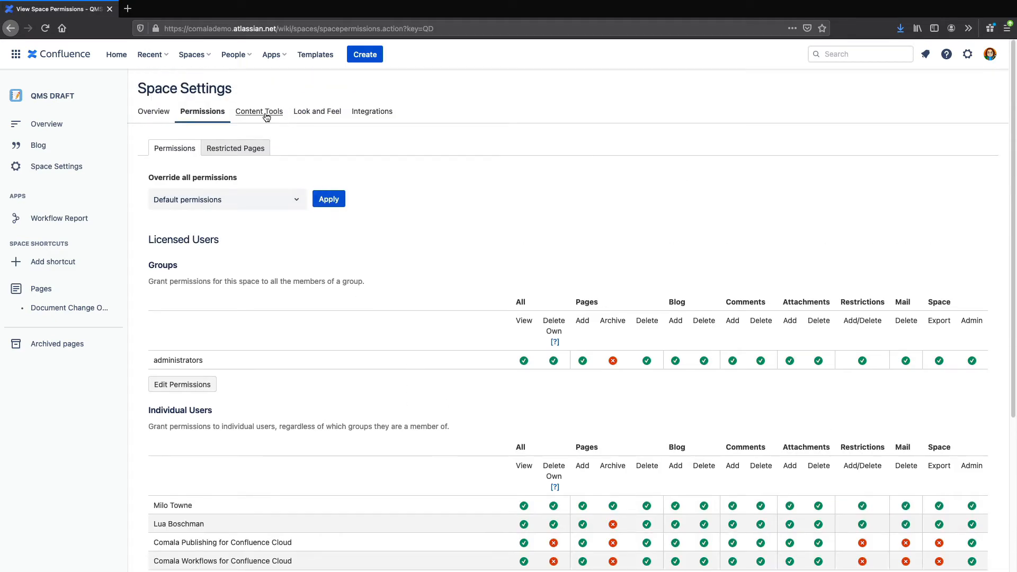
Open the draft space's Publishing configuration under Content Tools.
{"action": "left_click", "coordinate": [259, 113]}
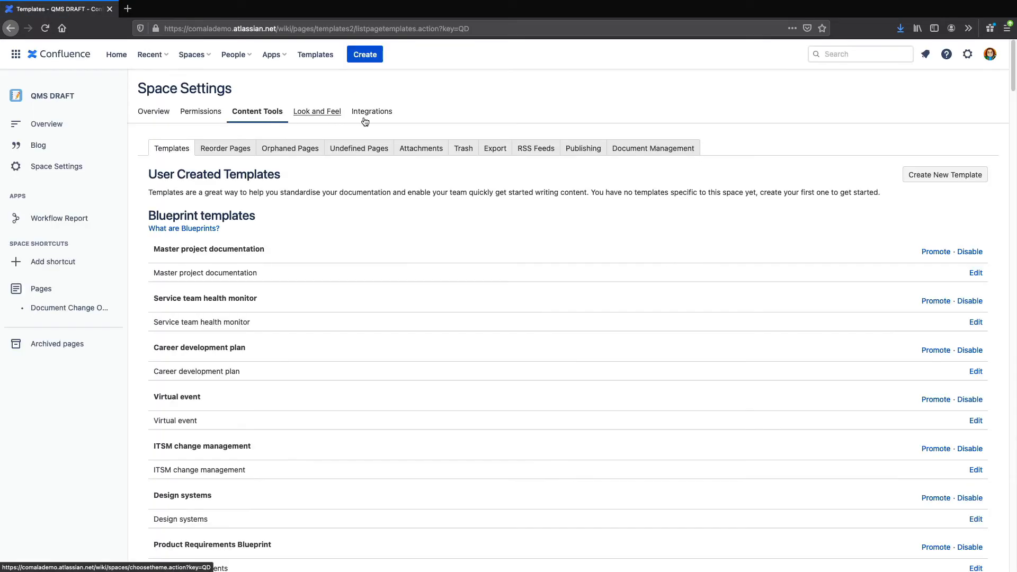
{"action": "left_click", "coordinate": [565, 146]}
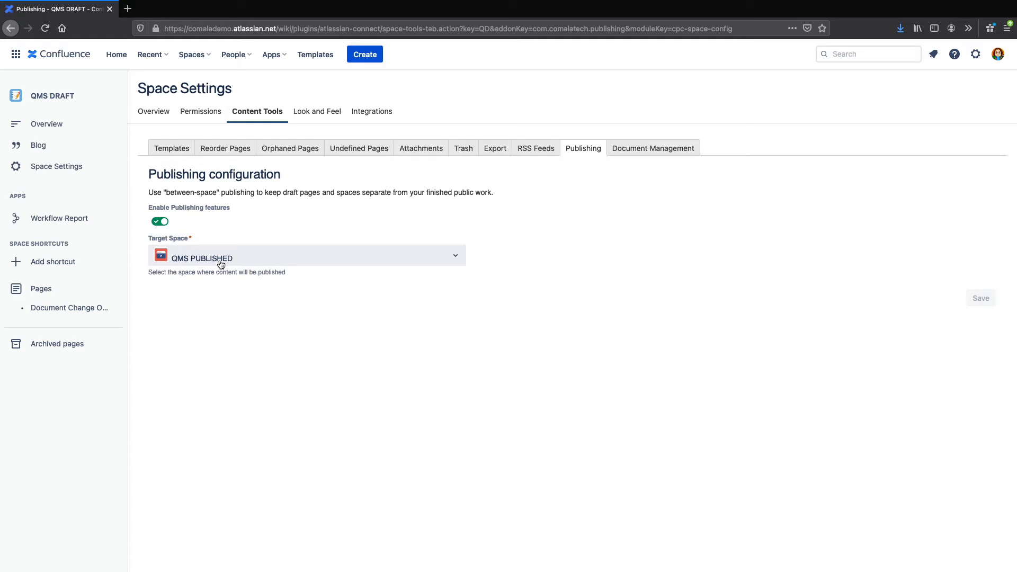
Open the Document Change Order page and move it to In Approval, entering the reviewer's email and token.
{"action": "left_click", "coordinate": [91, 306]}
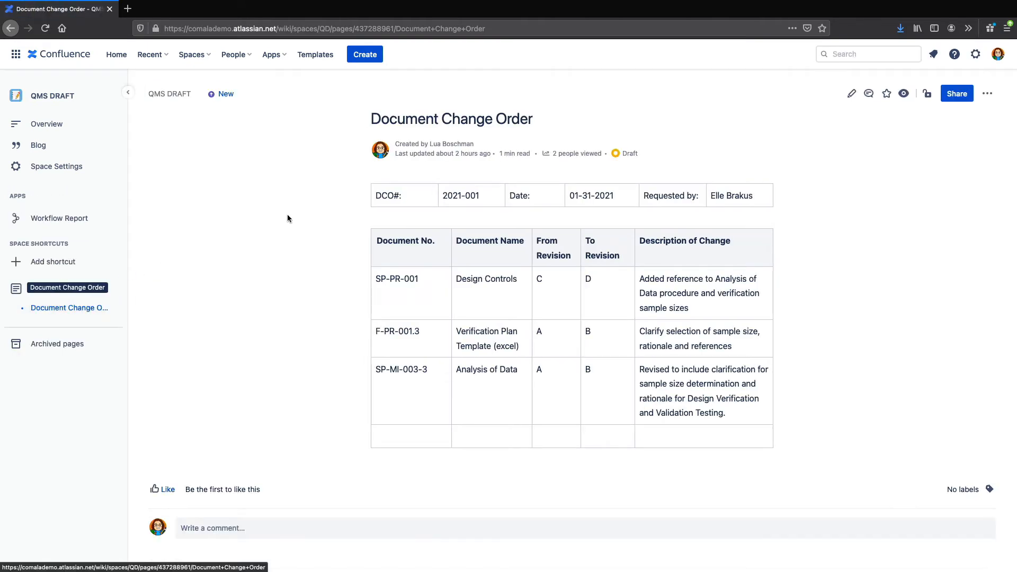
{"action": "left_click", "coordinate": [634, 157]}
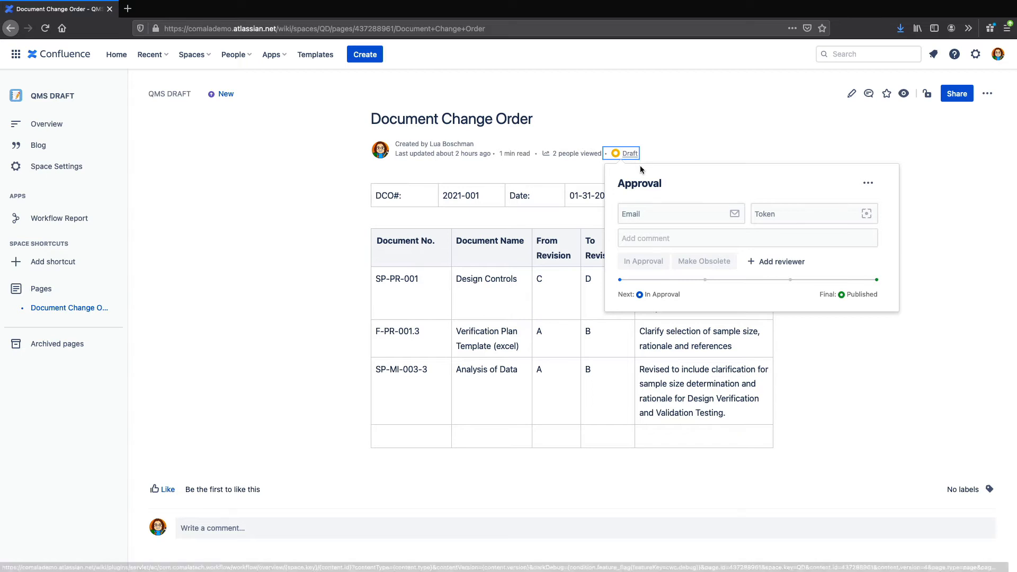
{"action": "left_click", "coordinate": [655, 216]}
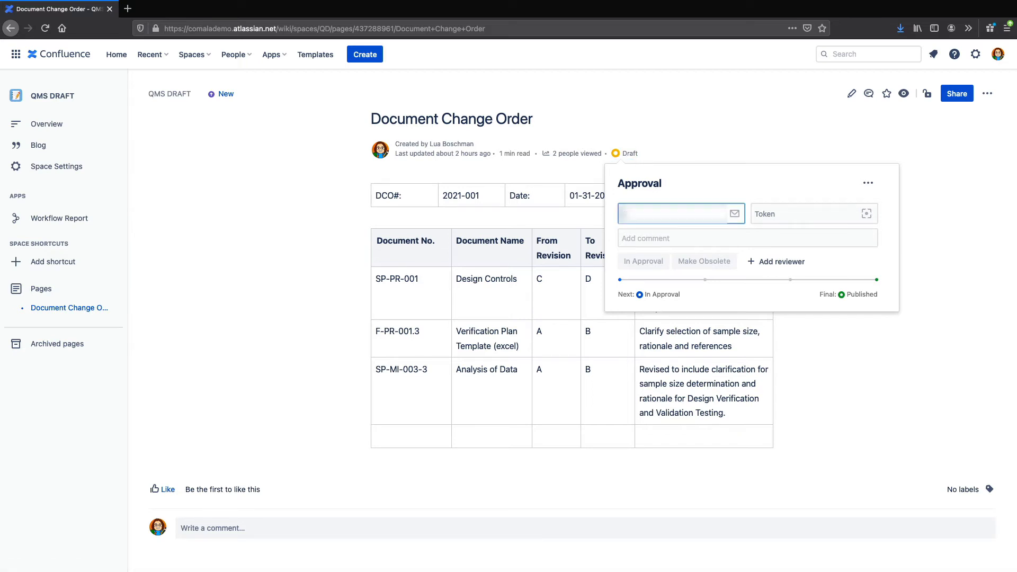
{"action": "key", "text": "Tab"}
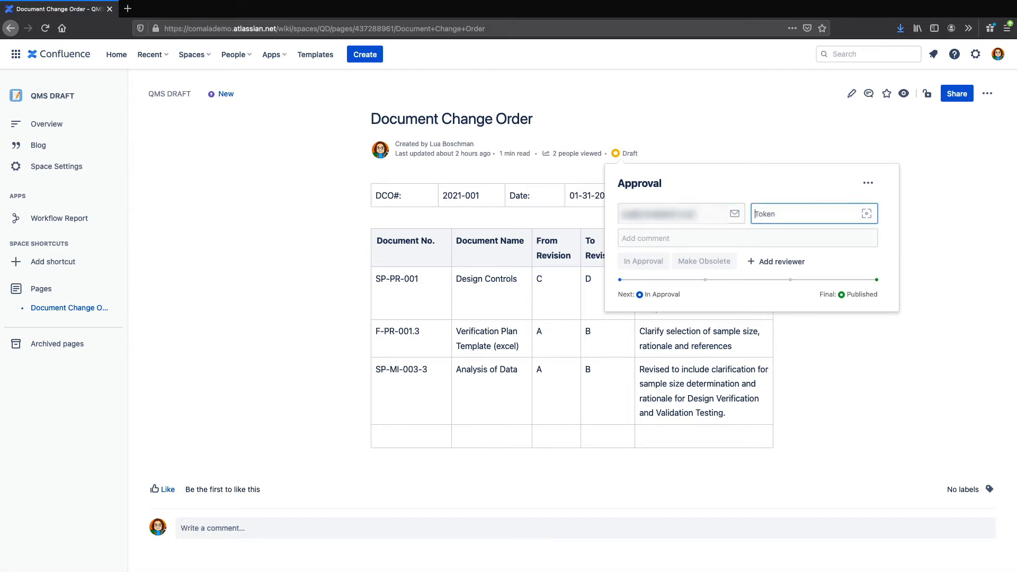
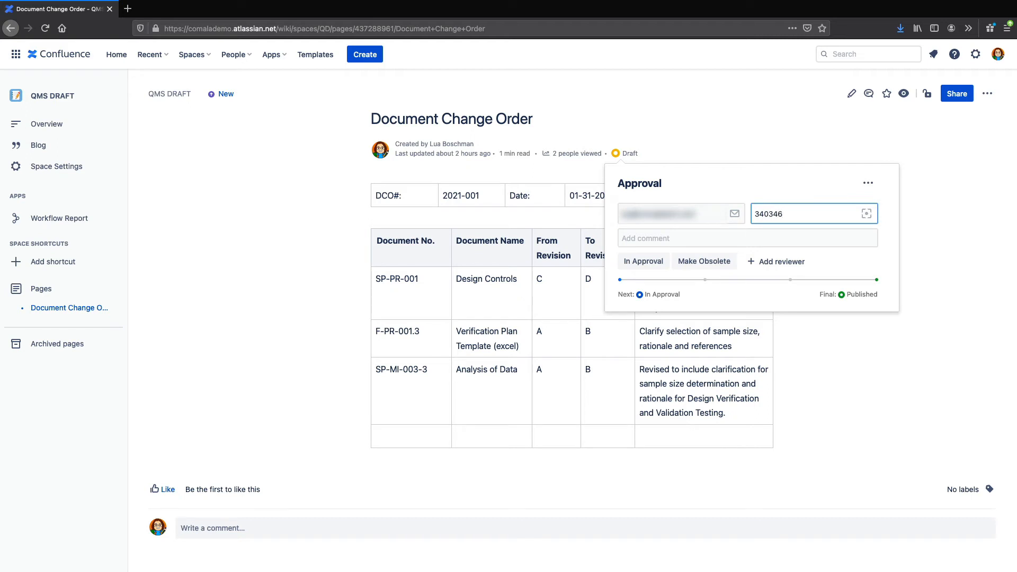
{"action": "left_click", "coordinate": [633, 265]}
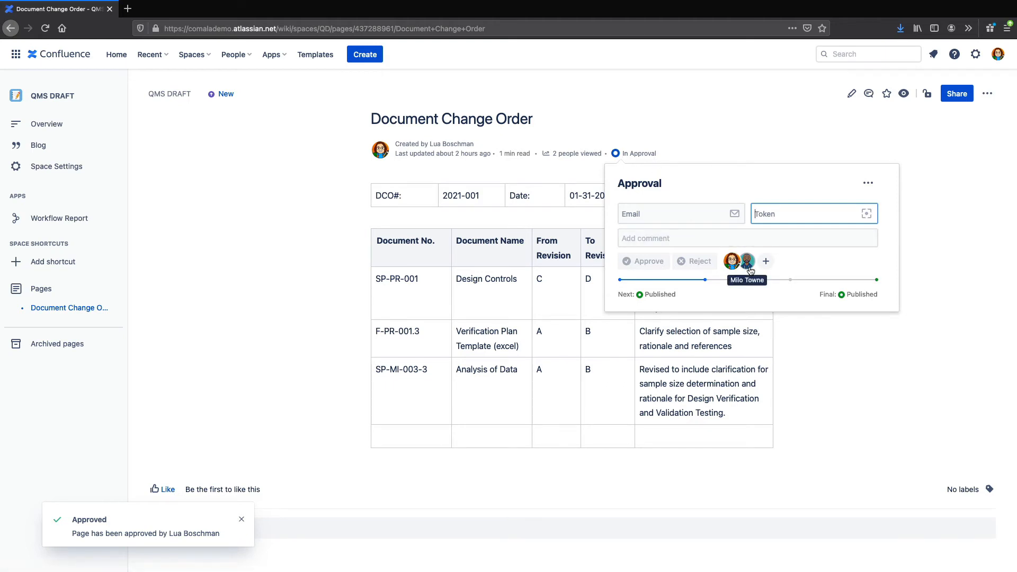
Approve the page as the first reviewer with that reviewer's email and token, then reload the page.
{"action": "left_click", "coordinate": [661, 211]}
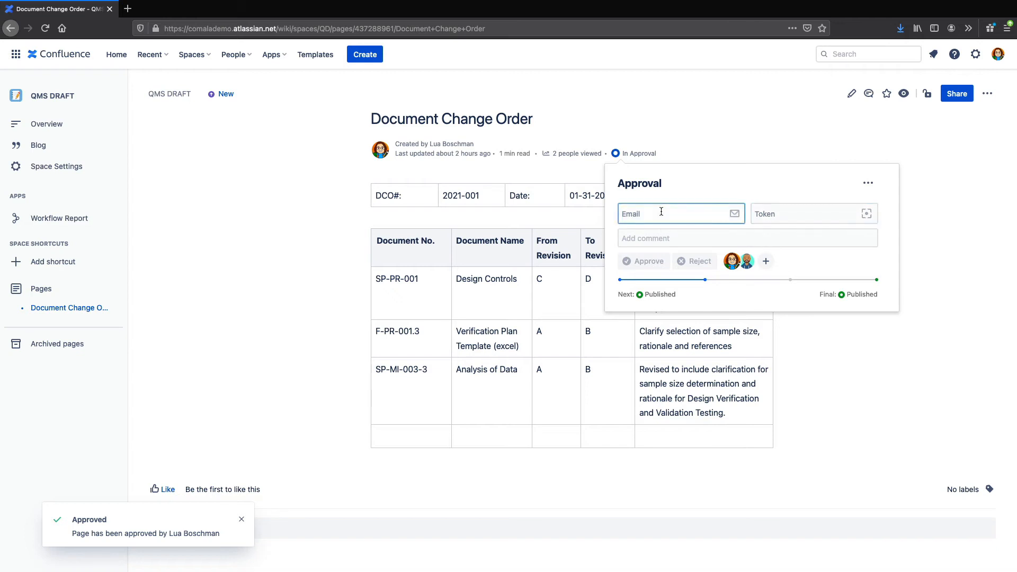
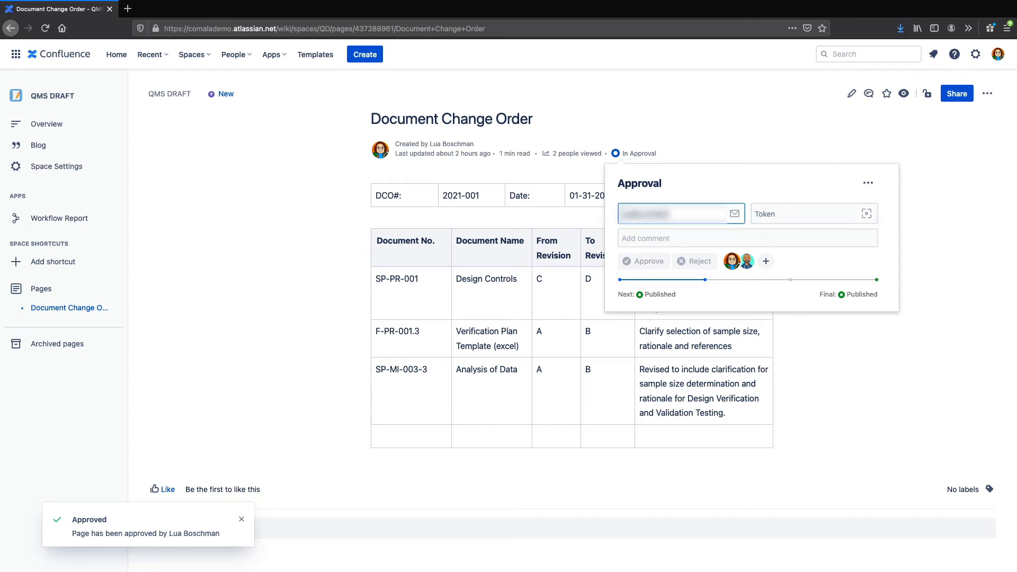
{"action": "key", "text": "Tab"}
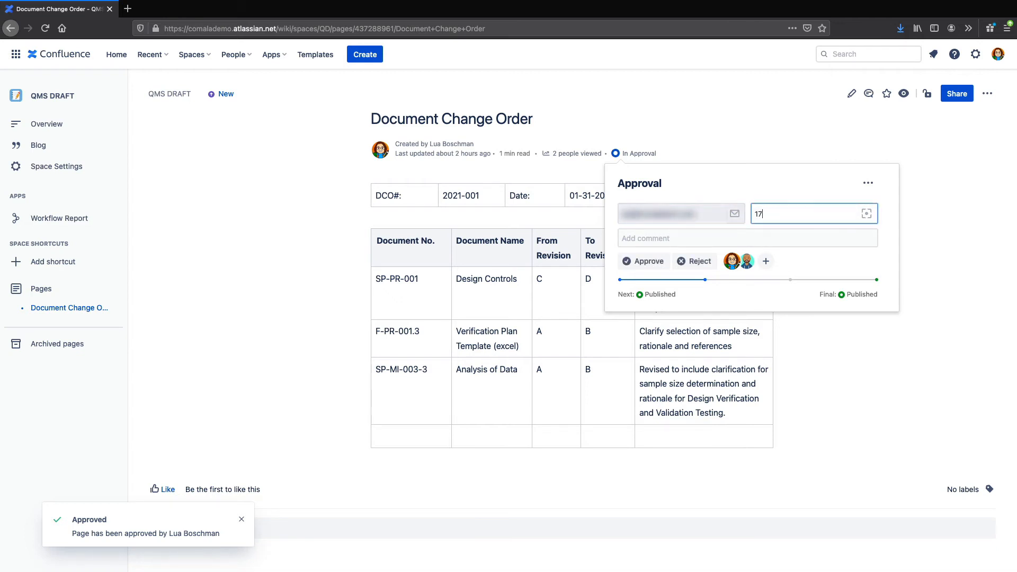
{"action": "left_click", "coordinate": [644, 261]}
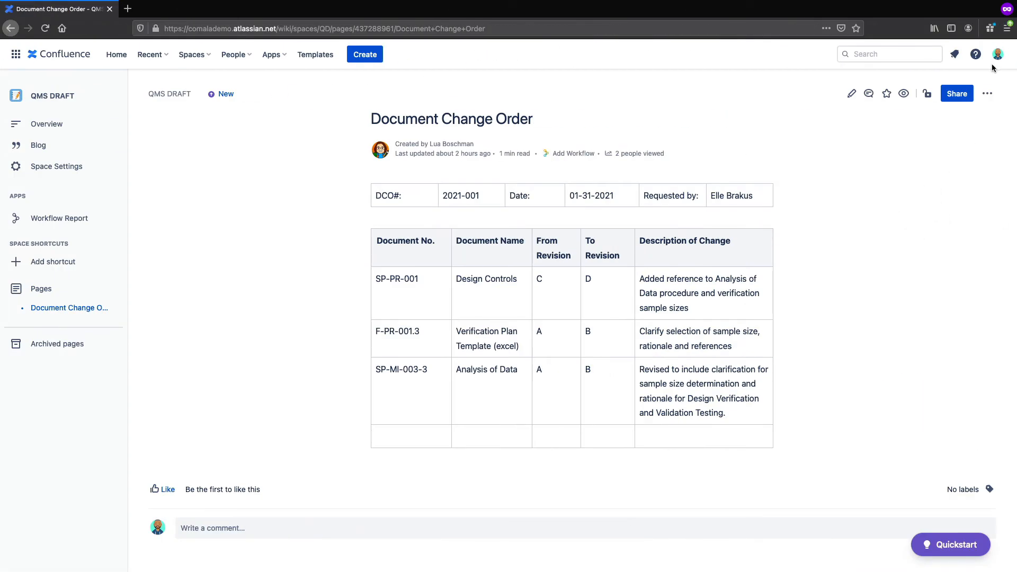
{"action": "left_click", "coordinate": [45, 28]}
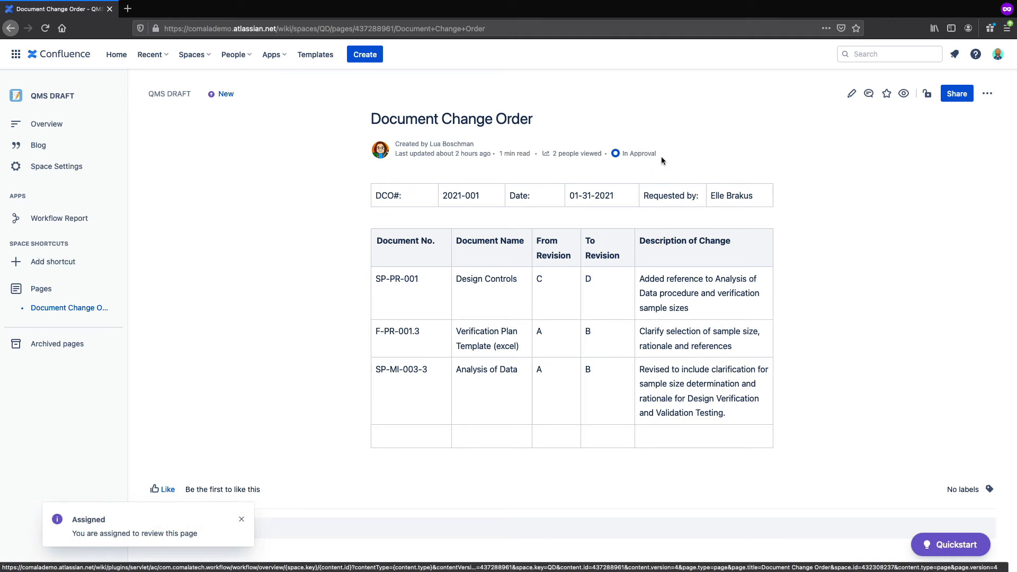
Approve the page as the second reviewer, entering the reviewer's email and token, and close the approval panel.
{"action": "left_click", "coordinate": [643, 154]}
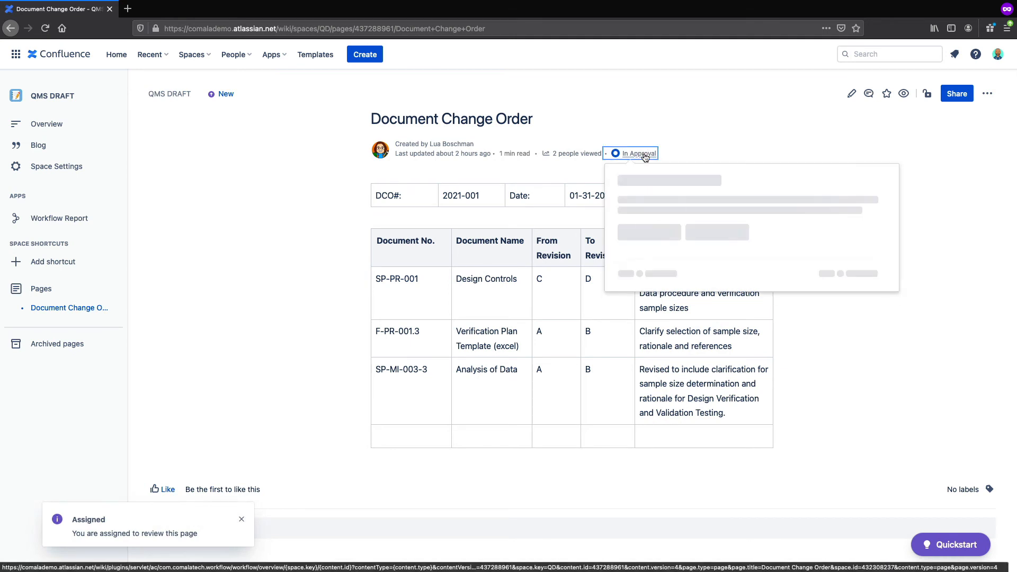
{"action": "left_click", "coordinate": [655, 208]}
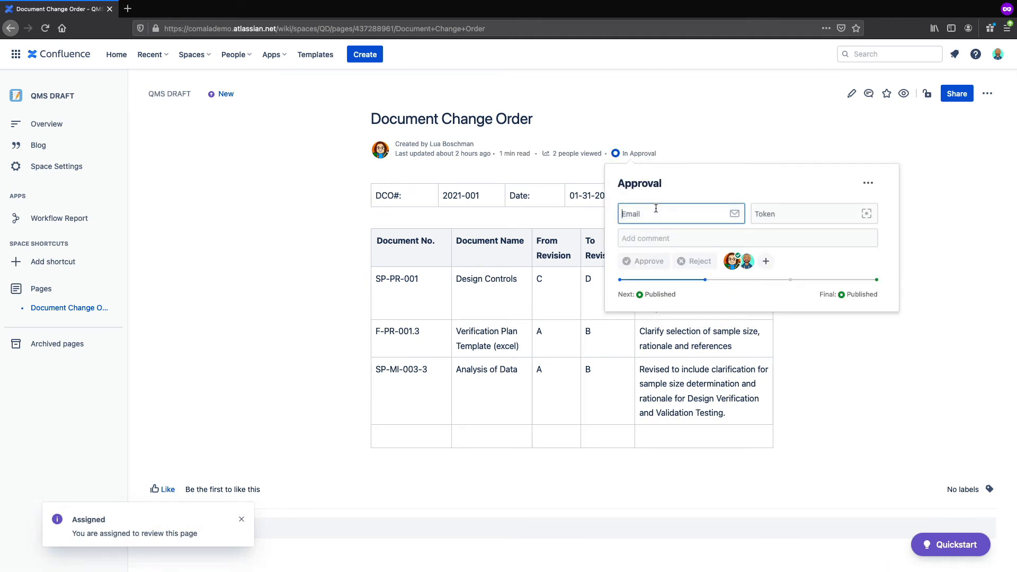
{"action": "type", "text": "...@gmail.com"}
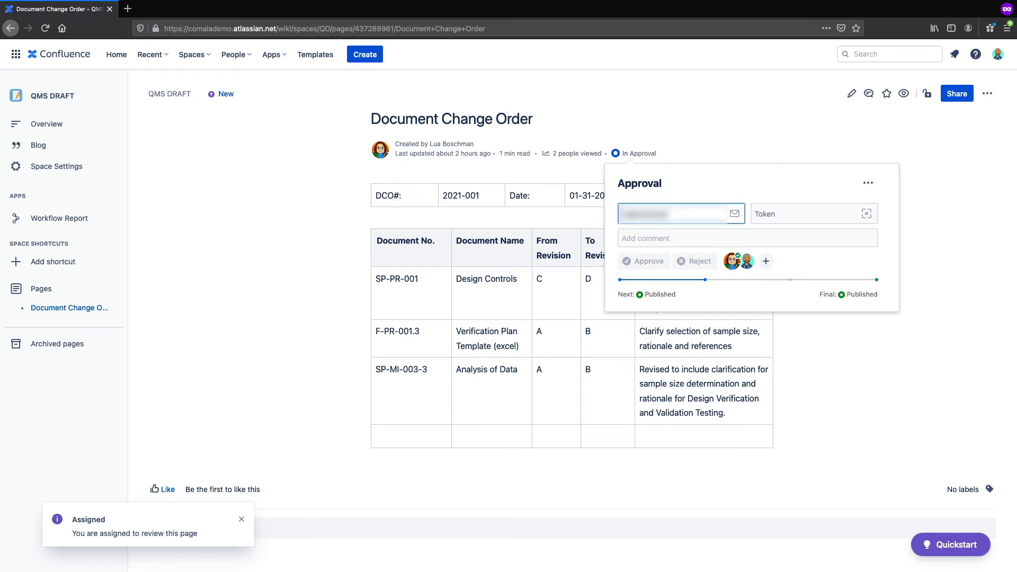
{"action": "key", "text": "Tab"}
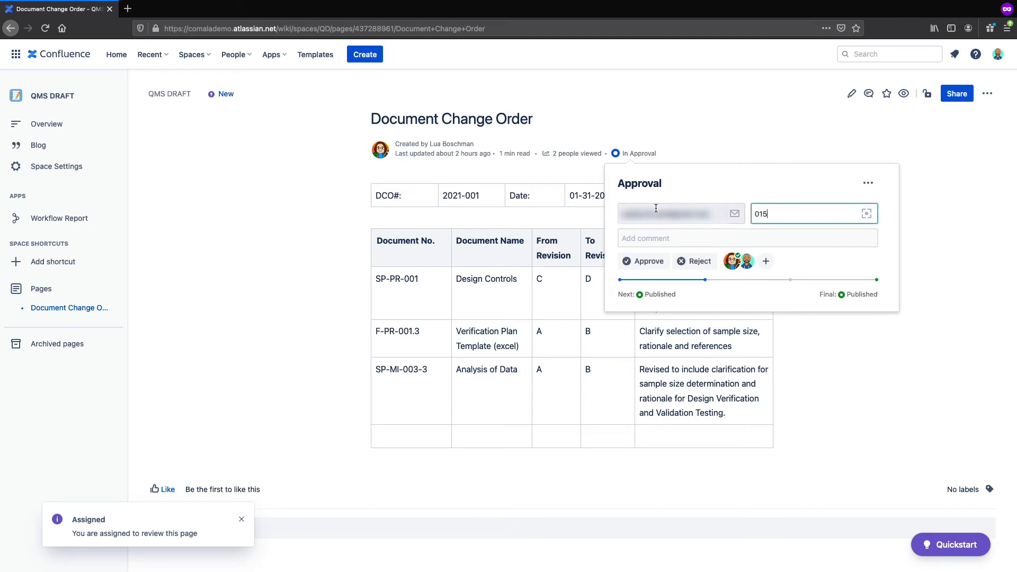
{"action": "left_click", "coordinate": [650, 262]}
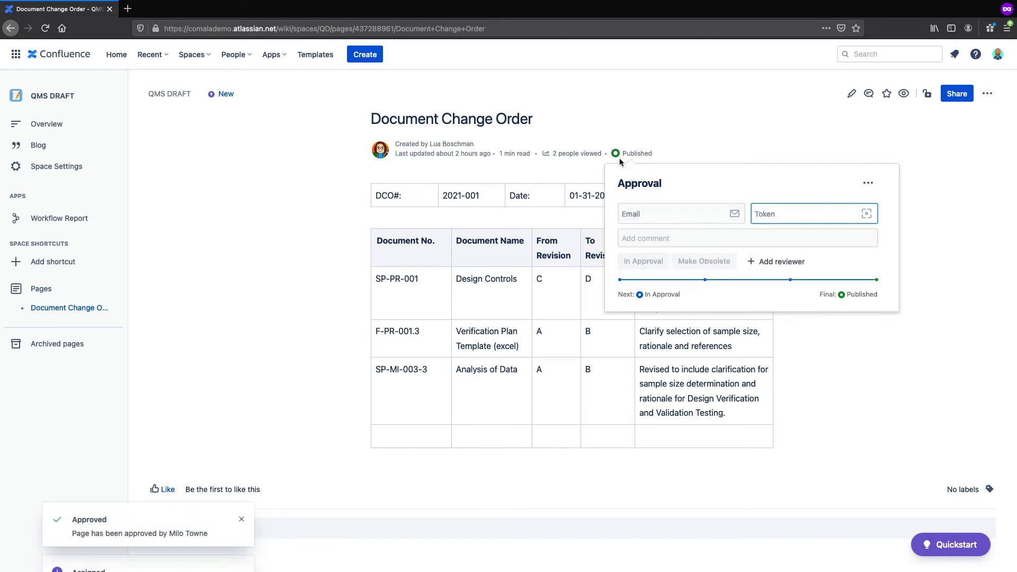
{"action": "left_click", "coordinate": [687, 153]}
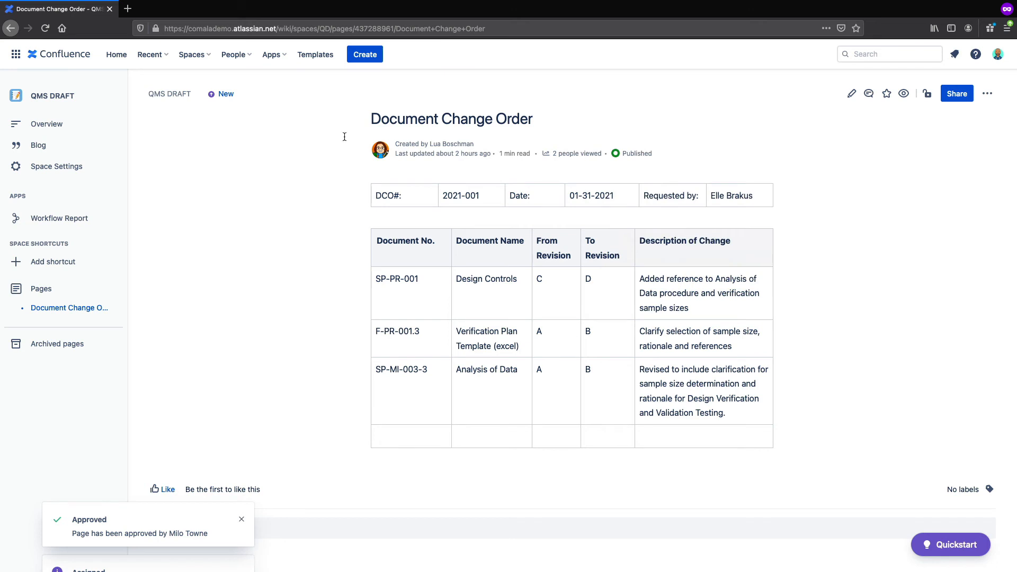
Reload the page and open its published version from the publishing status.
{"action": "left_click", "coordinate": [45, 28]}
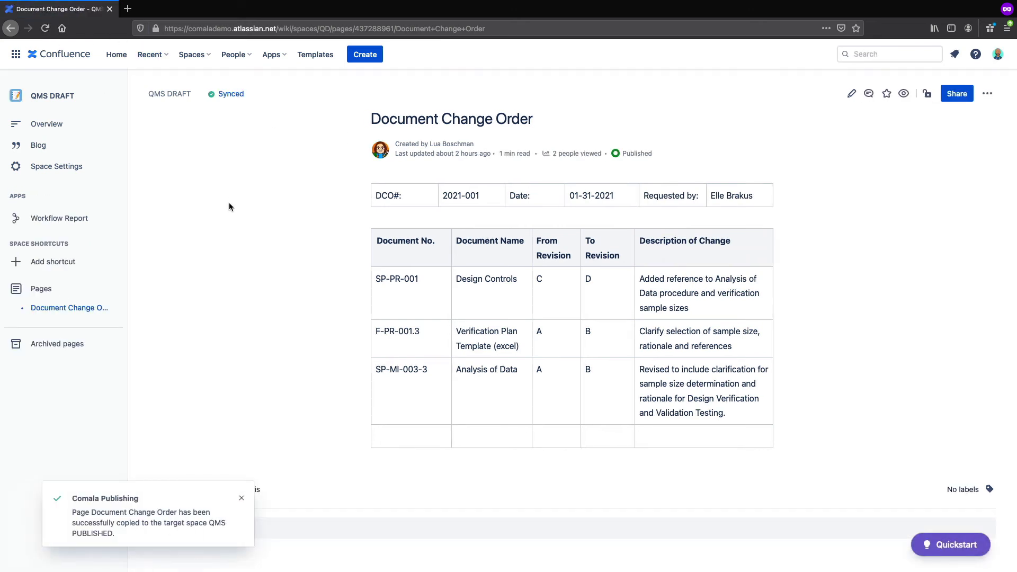
{"action": "left_click", "coordinate": [233, 95]}
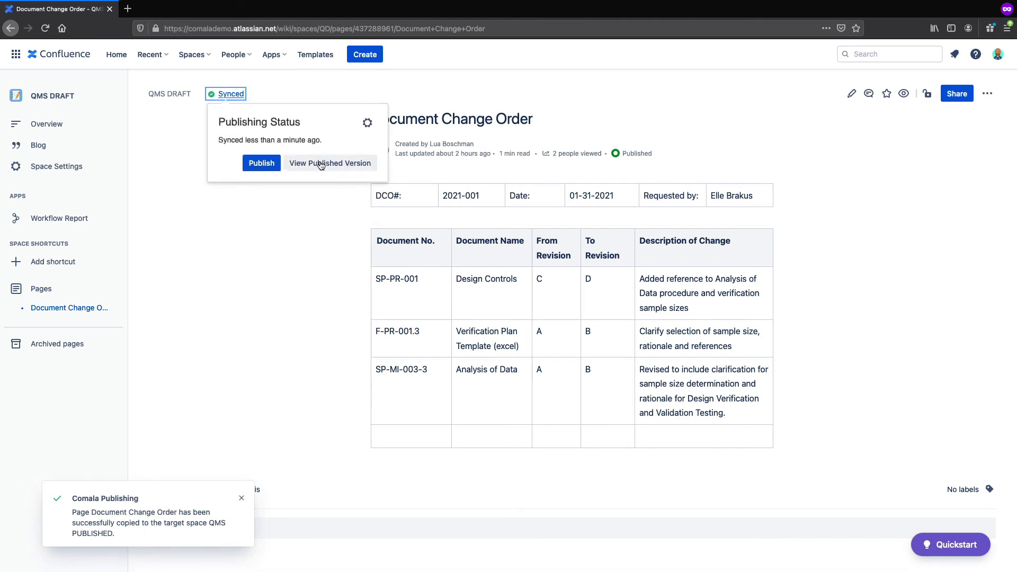
{"action": "left_click", "coordinate": [319, 163]}
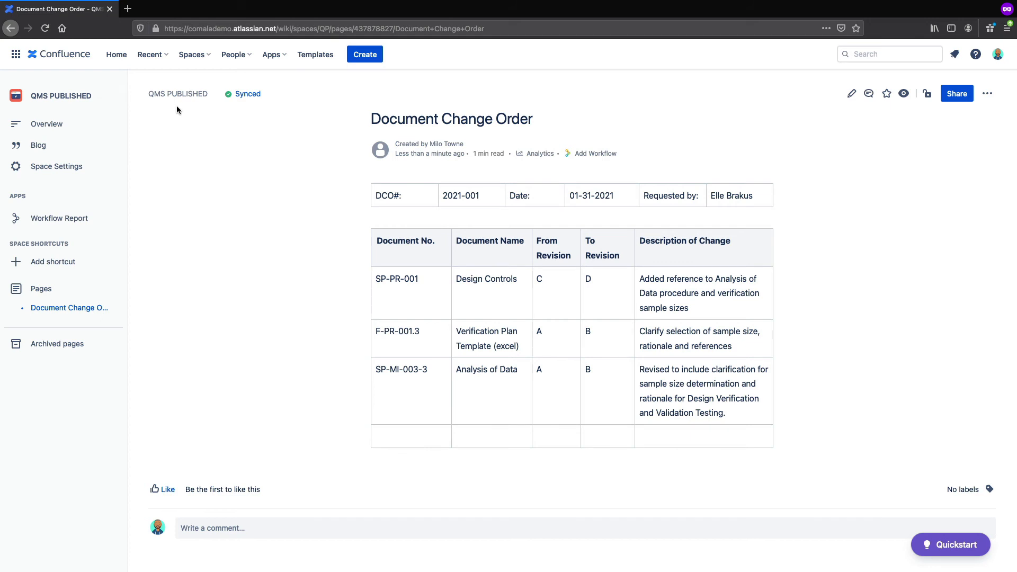
Return to the QMS DRAFT space overview.
{"action": "left_click", "coordinate": [189, 56]}
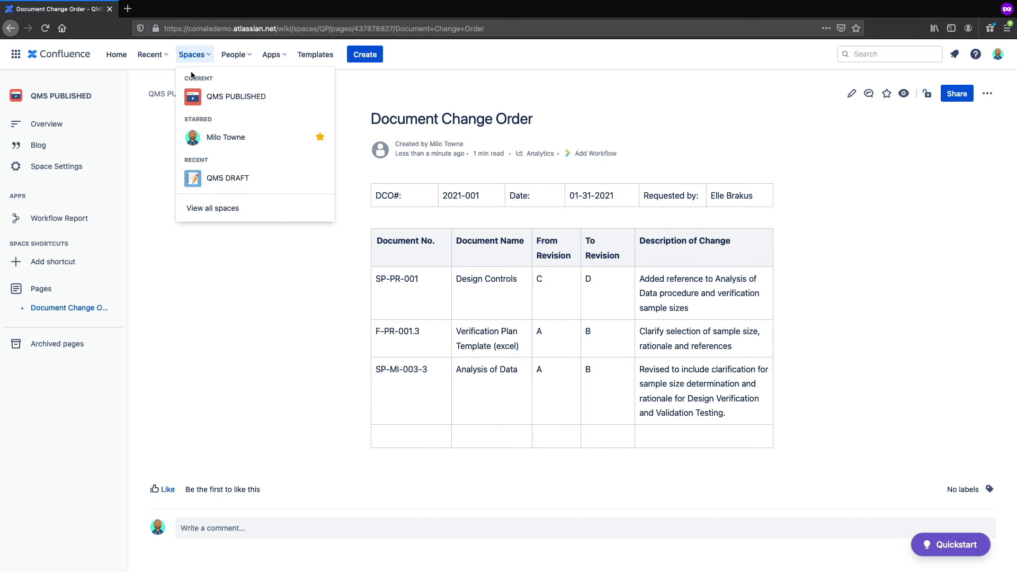
{"action": "left_click", "coordinate": [222, 178]}
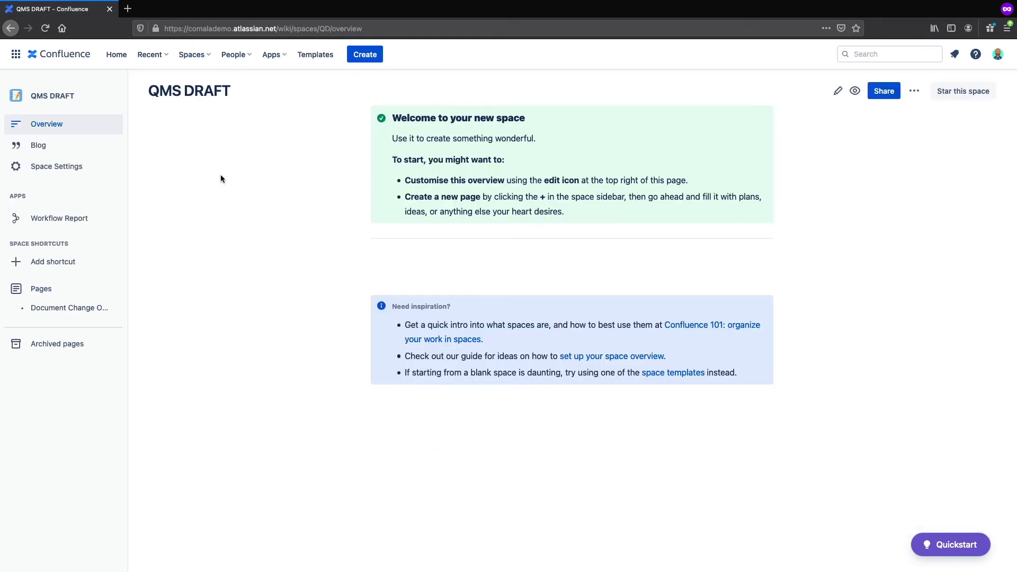
Open the Document Change Order page, append ". EDIT" to the first row's description of change, and publish the edit.
{"action": "left_click", "coordinate": [87, 307]}
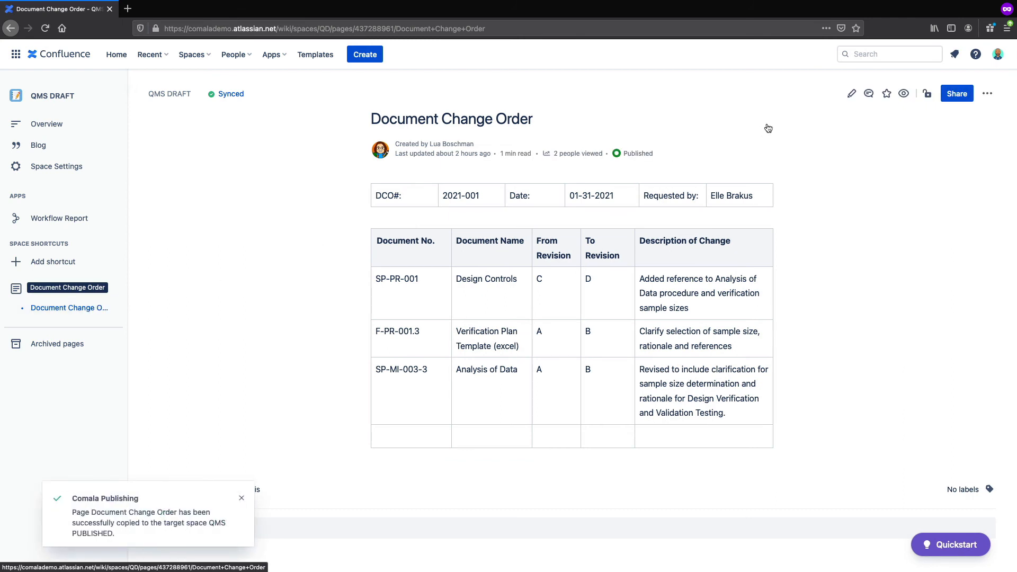
{"action": "left_click", "coordinate": [851, 94]}
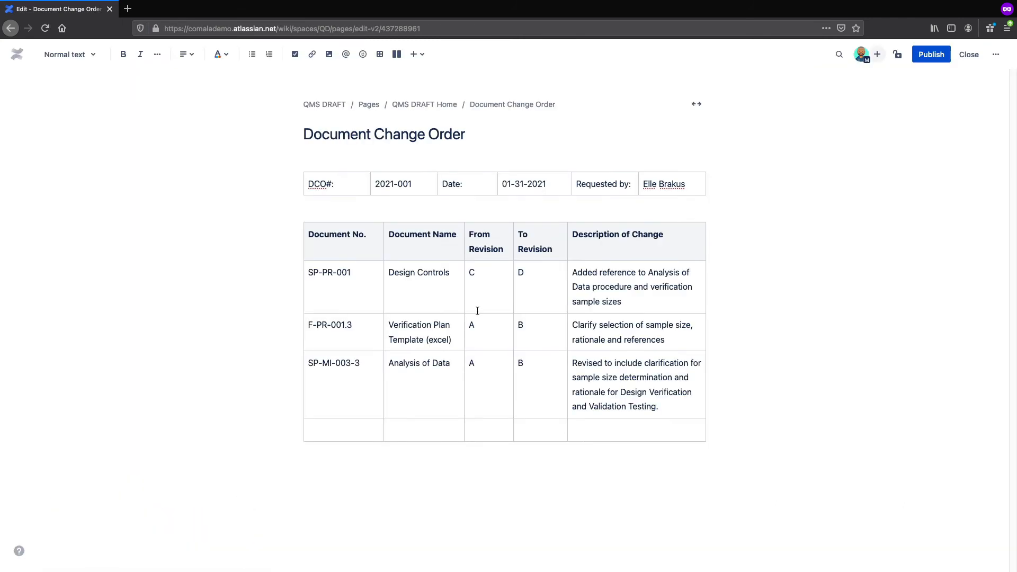
{"action": "left_click", "coordinate": [626, 301]}
{"action": "type", "text": ". EDIT"}
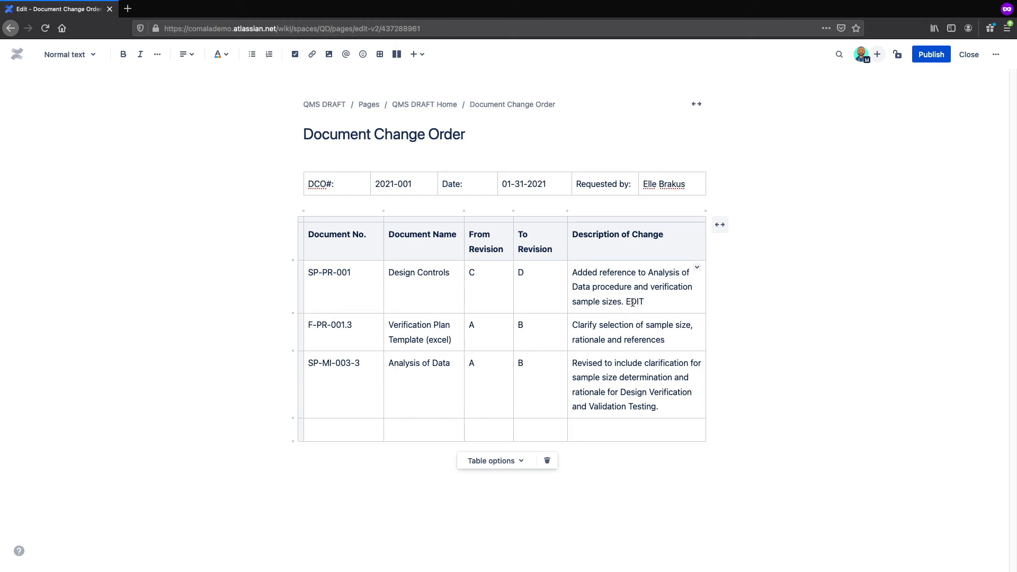
{"action": "left_click", "coordinate": [927, 55]}
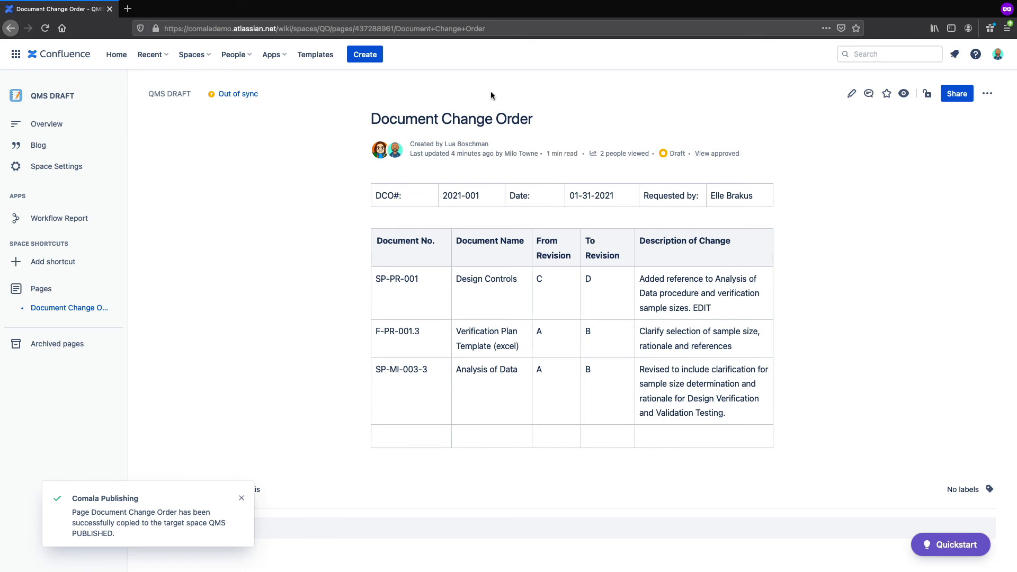
Examine the page's version history, then return to the page and open its workflow history.
{"action": "left_click", "coordinate": [985, 97]}
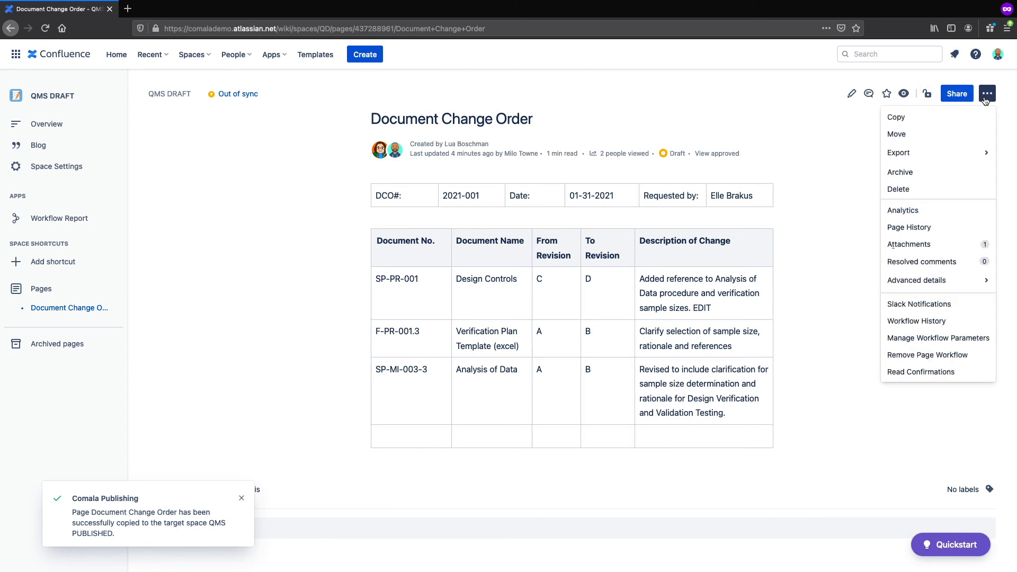
{"action": "left_click", "coordinate": [940, 226]}
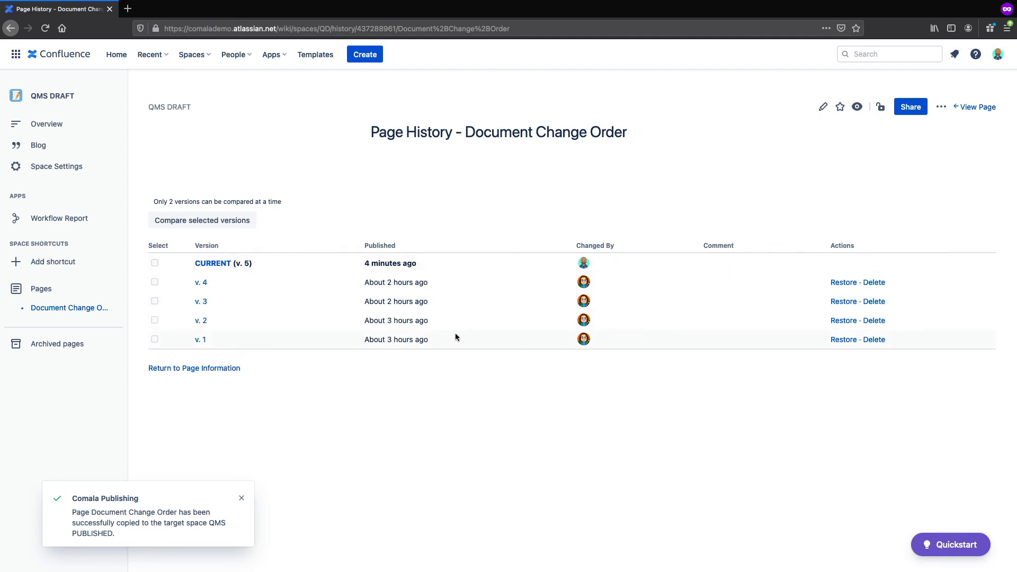
{"action": "left_click", "coordinate": [988, 111]}
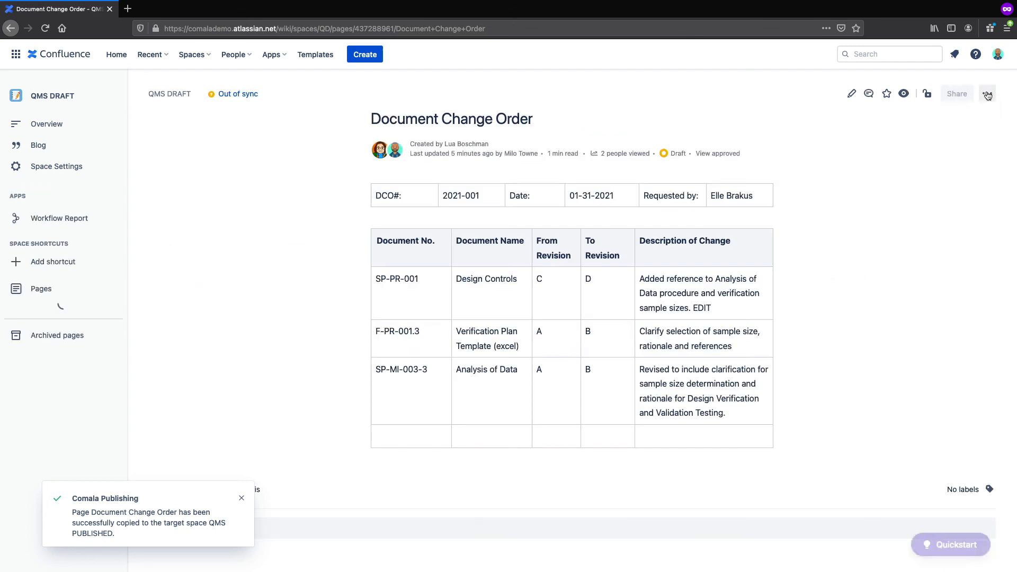
{"action": "left_click", "coordinate": [987, 94]}
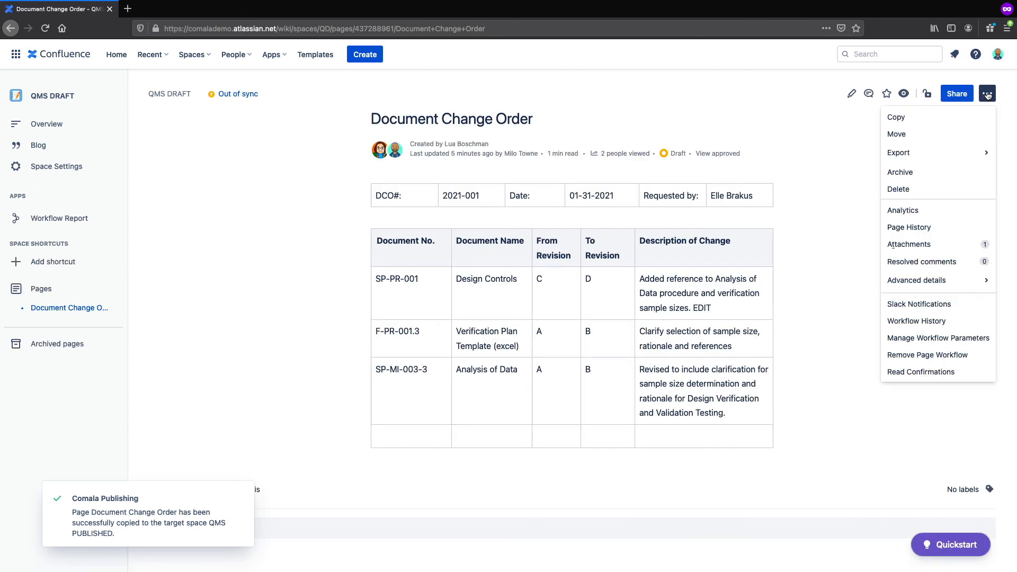
{"action": "left_click", "coordinate": [941, 323]}
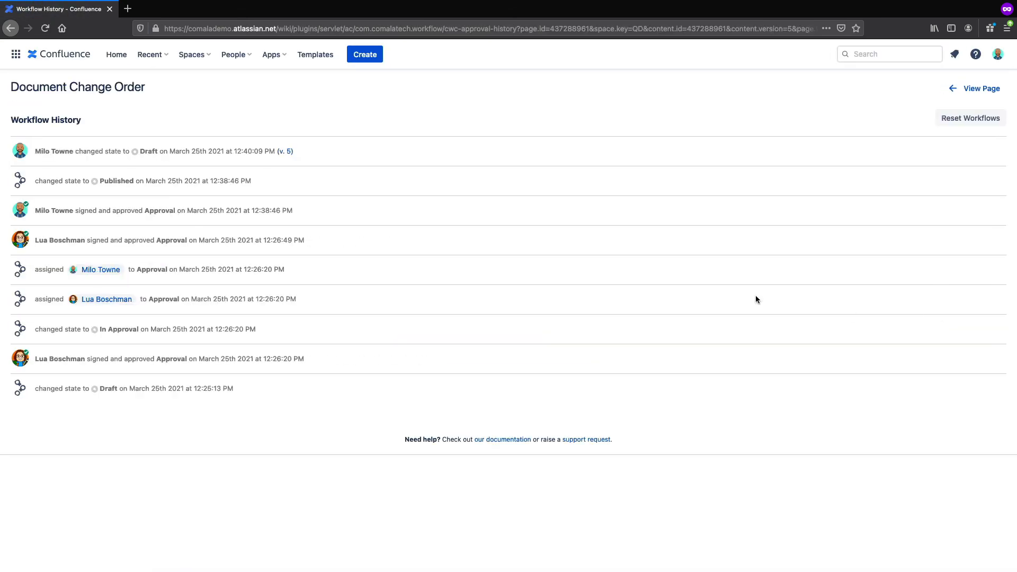